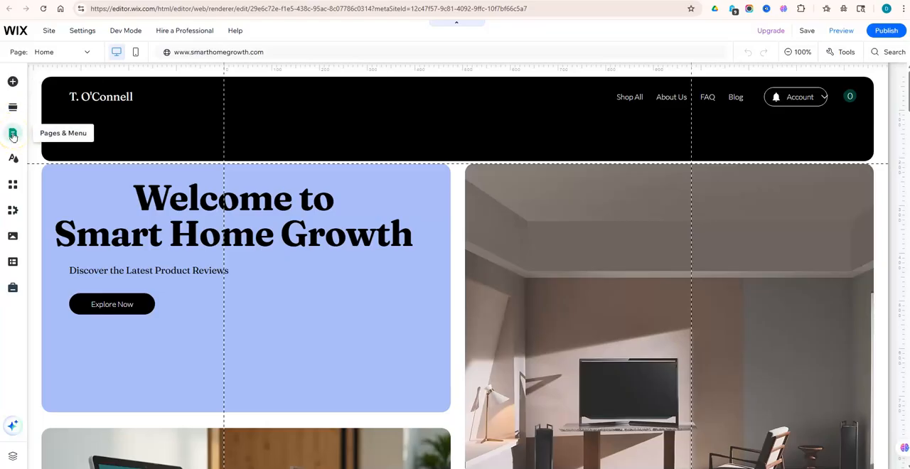
# - Start adding a new page to the site menu and show the Contact page templates
pyautogui.click(13, 134)
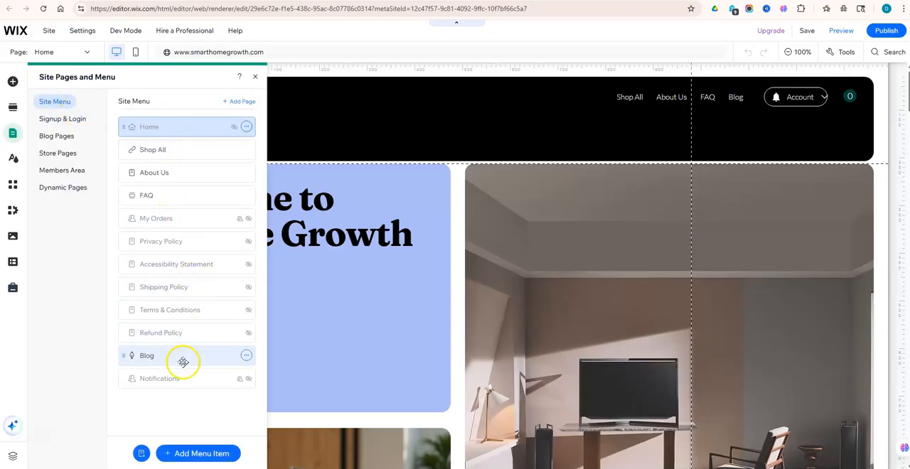
pyautogui.click(193, 456)
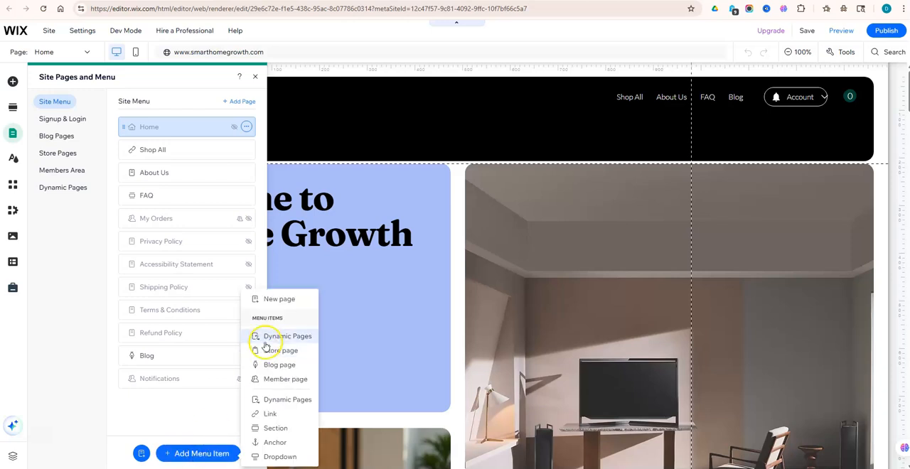
pyautogui.click(284, 299)
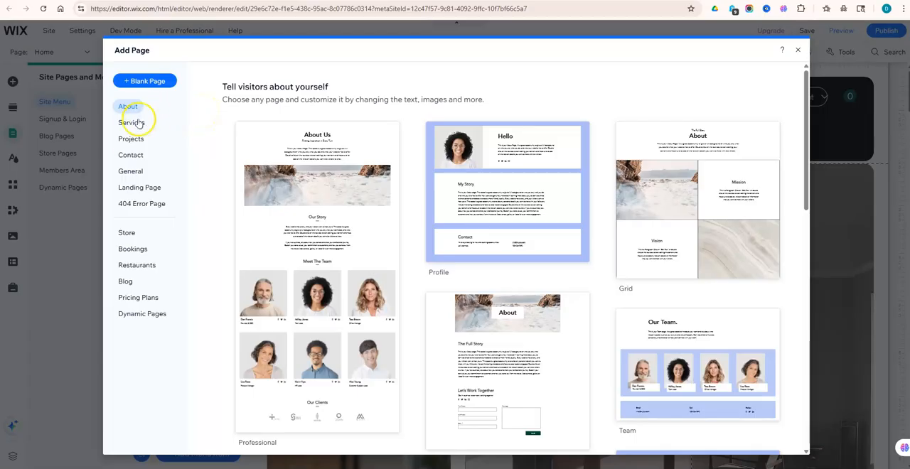
pyautogui.click(126, 159)
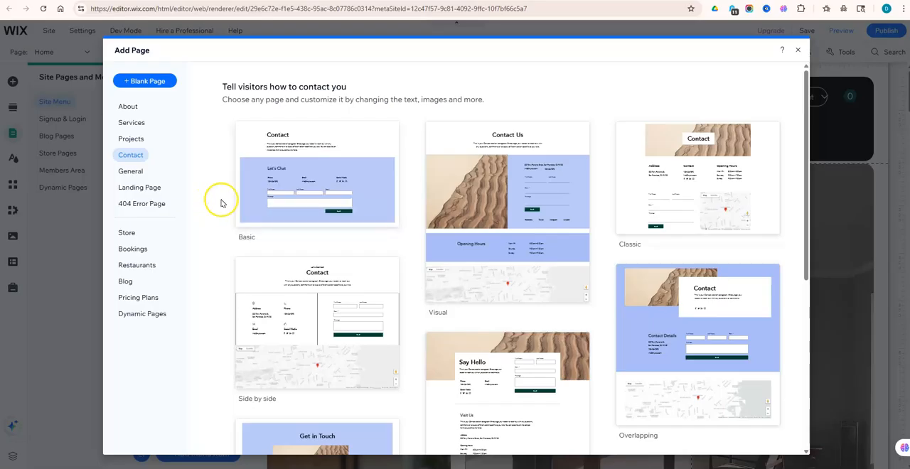
# - Preview the Basic contact page template, then return to the template gallery
pyautogui.click(319, 184)
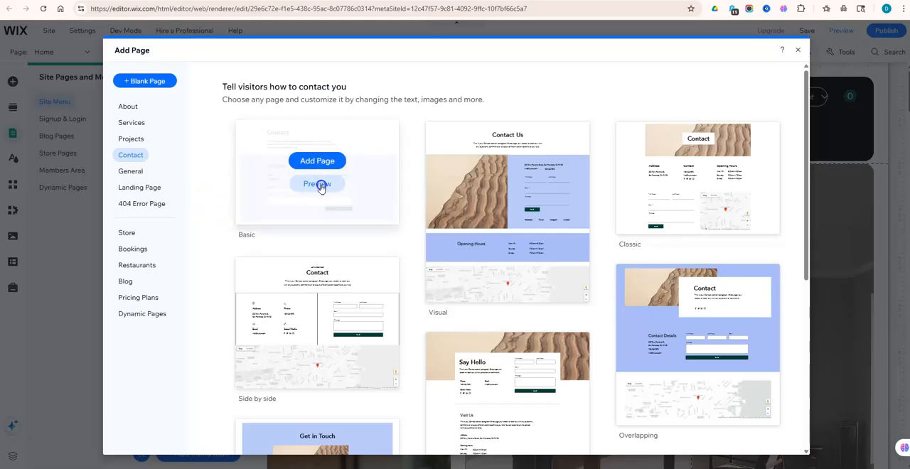
pyautogui.scroll(-3, 334, 213)
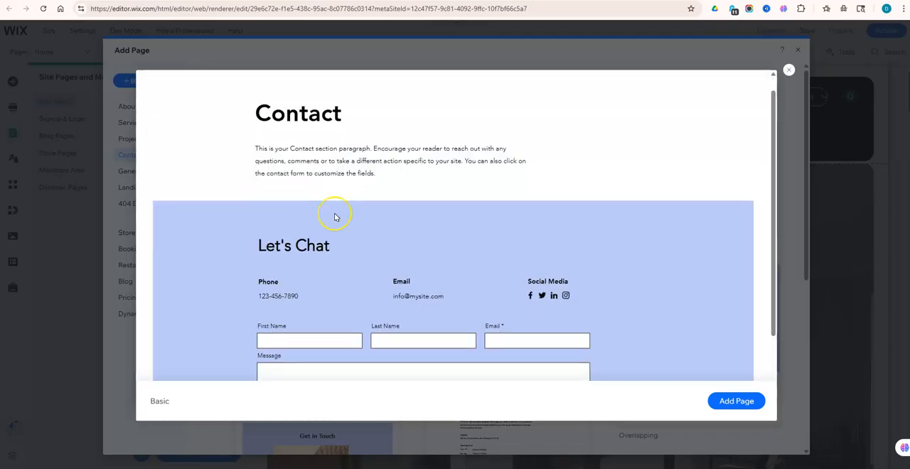
pyautogui.scroll(3, 335, 213)
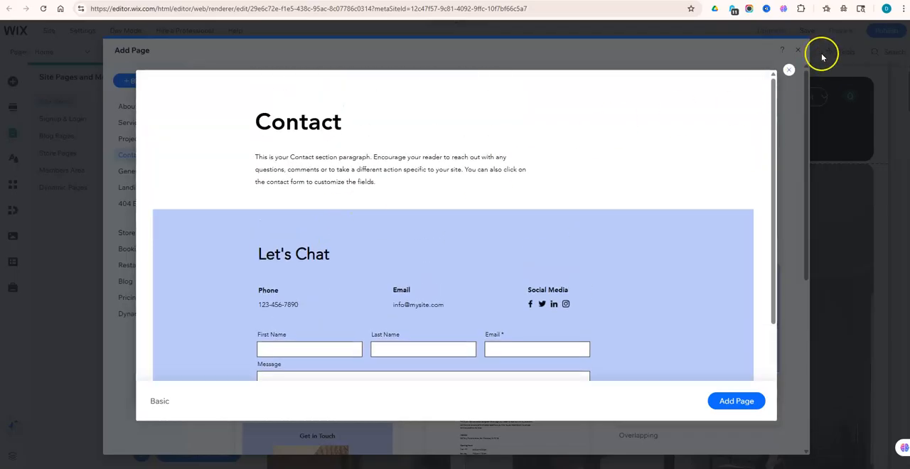
pyautogui.click(789, 71)
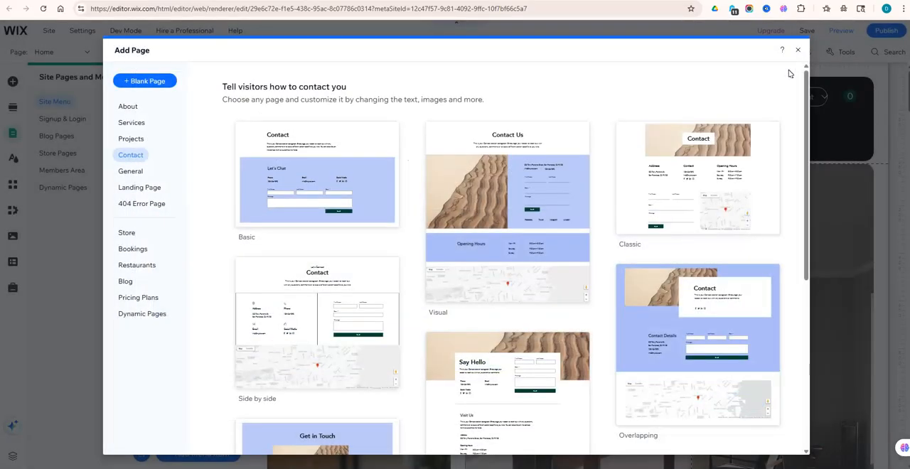
# - Preview the Visual contact page template from its heading down to the opening hours and map, and return to the gallery
pyautogui.moveTo(559, 158)
pyautogui.click(514, 220)
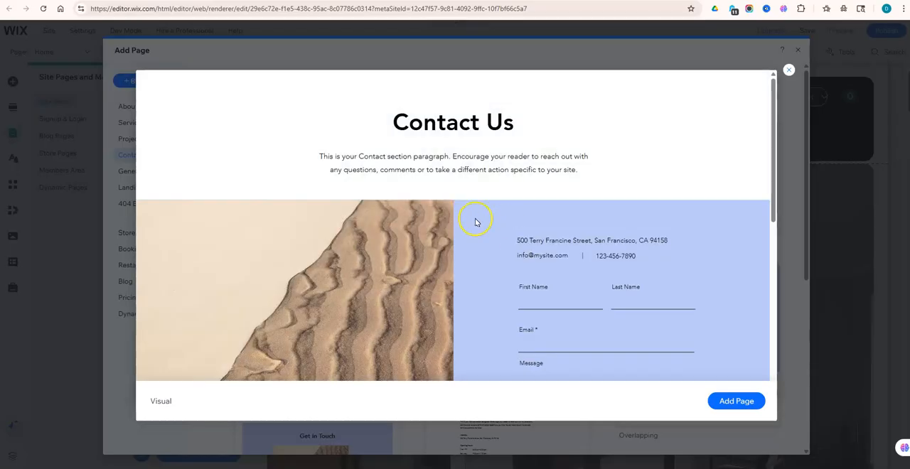
pyautogui.scroll(-2, 463, 245)
pyautogui.scroll(-3, 466, 249)
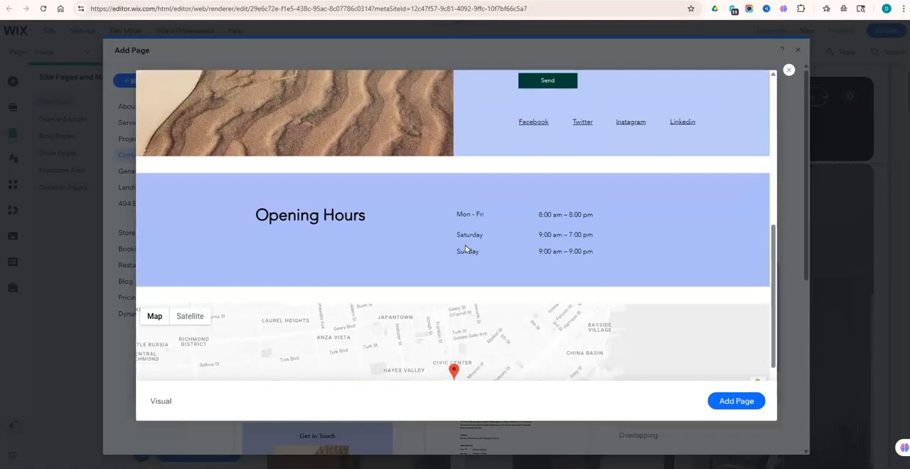
pyautogui.scroll(-1, 466, 248)
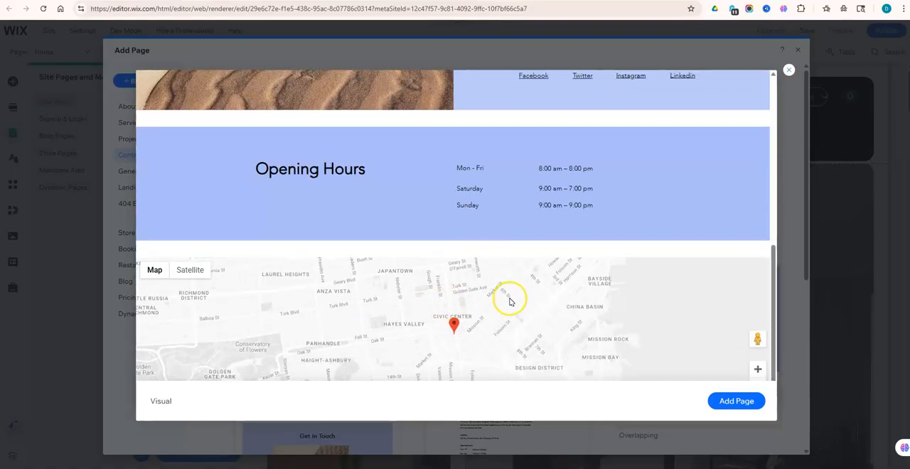
pyautogui.scroll(3, 508, 299)
pyautogui.scroll(5, 509, 302)
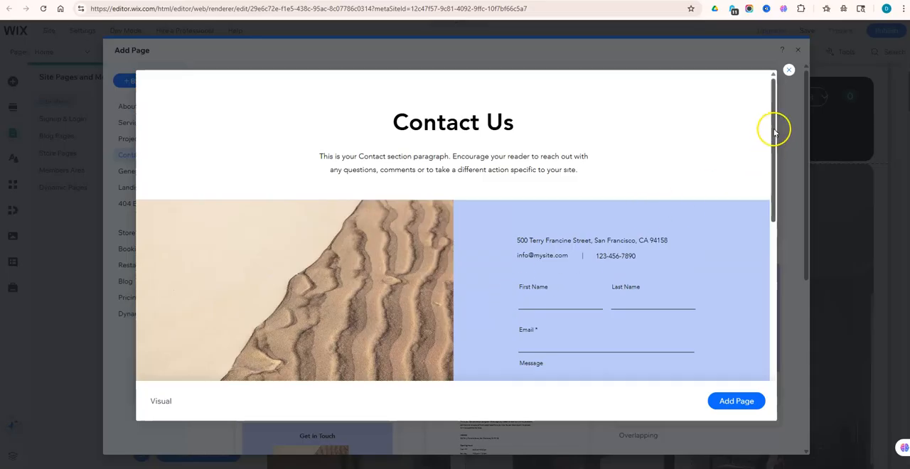
pyautogui.click(789, 71)
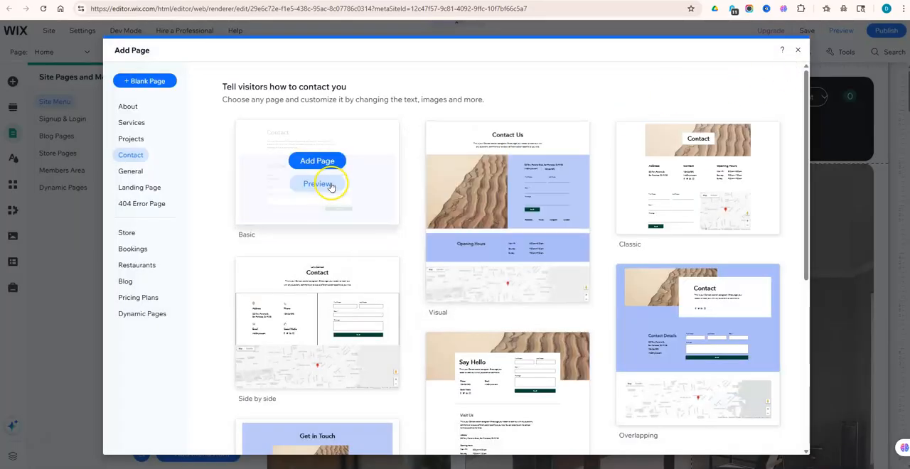
# - Add the Basic contact template as a new page, keeping the page name Contact, and return to the page canvas
pyautogui.click(323, 168)
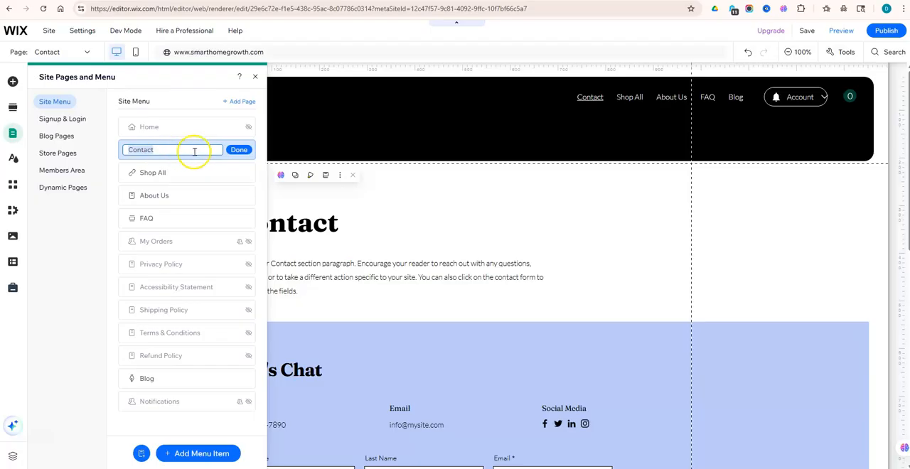
pyautogui.click(238, 152)
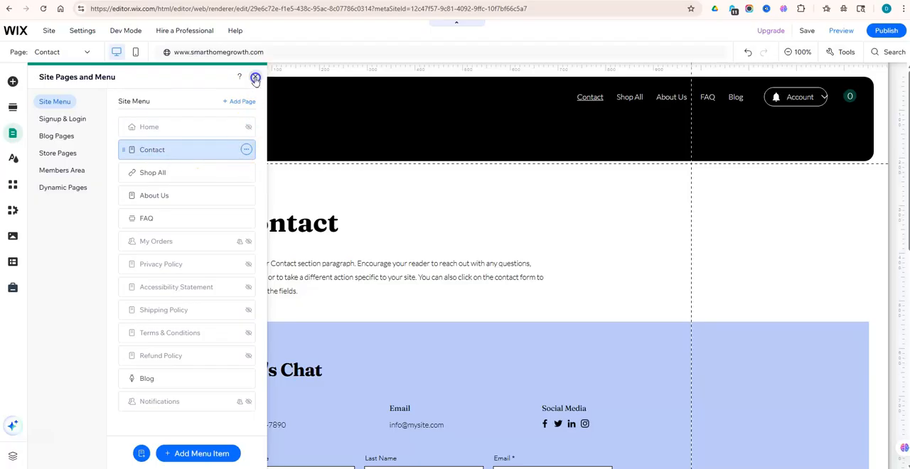
pyautogui.click(282, 128)
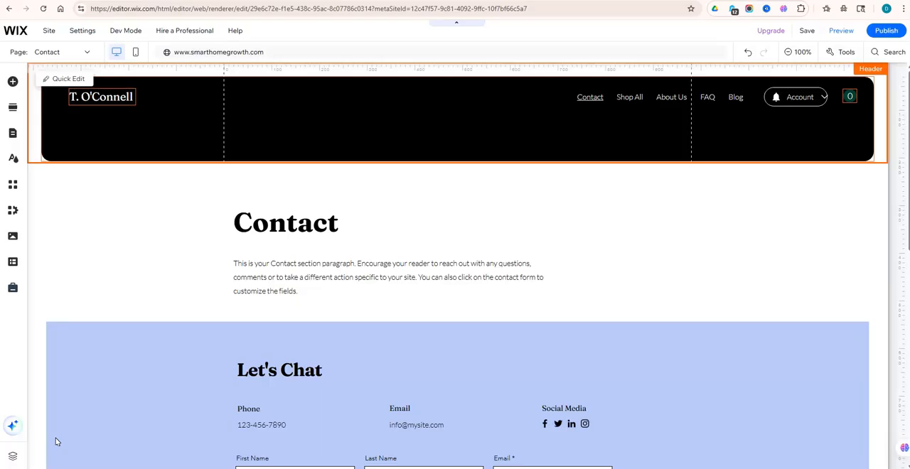
# - Open the email notification settings of the contact form in the Let's Chat section
pyautogui.click(118, 422)
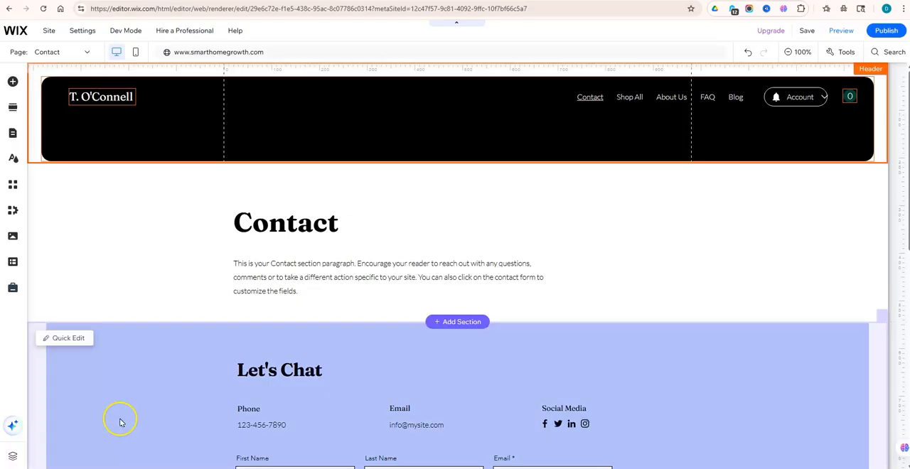
pyautogui.scroll(-3, 183, 381)
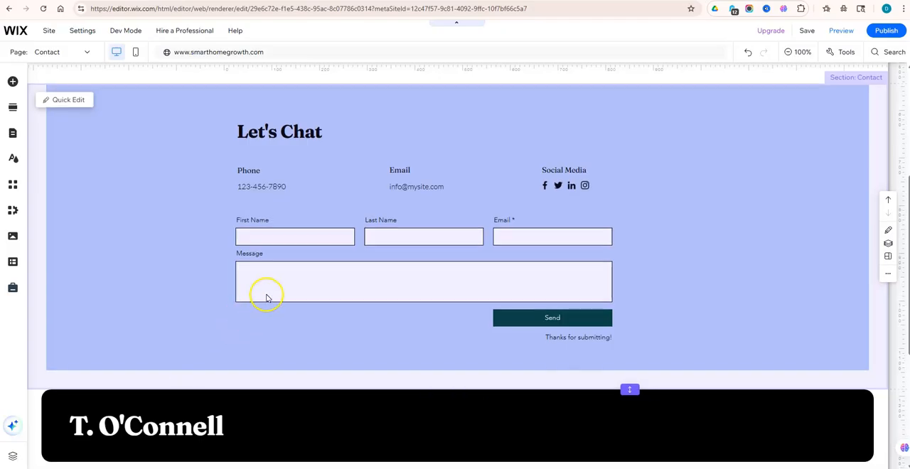
pyautogui.click(321, 284)
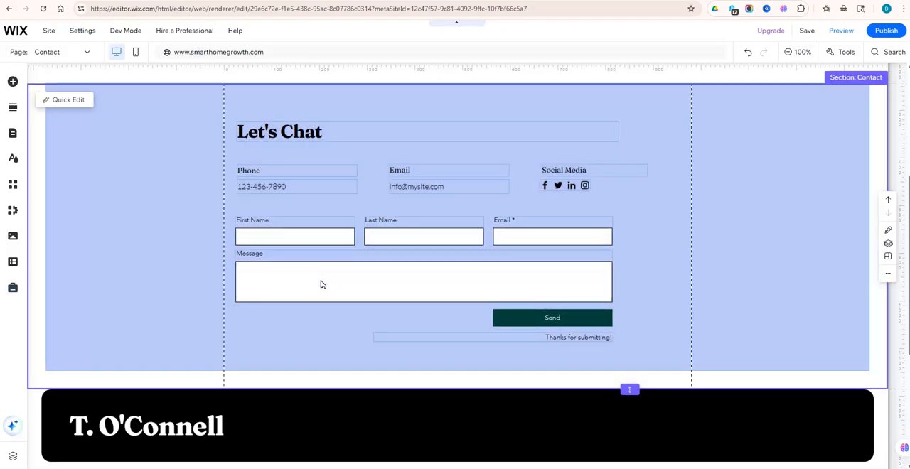
pyautogui.click(321, 283)
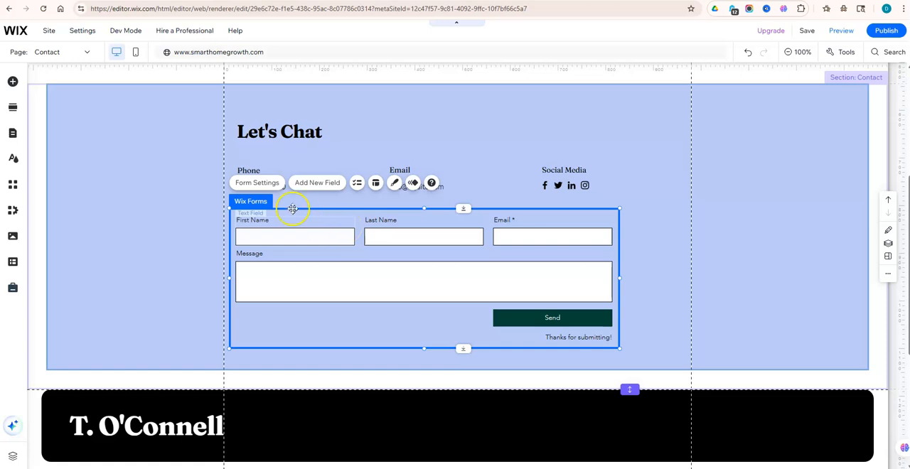
pyautogui.click(257, 185)
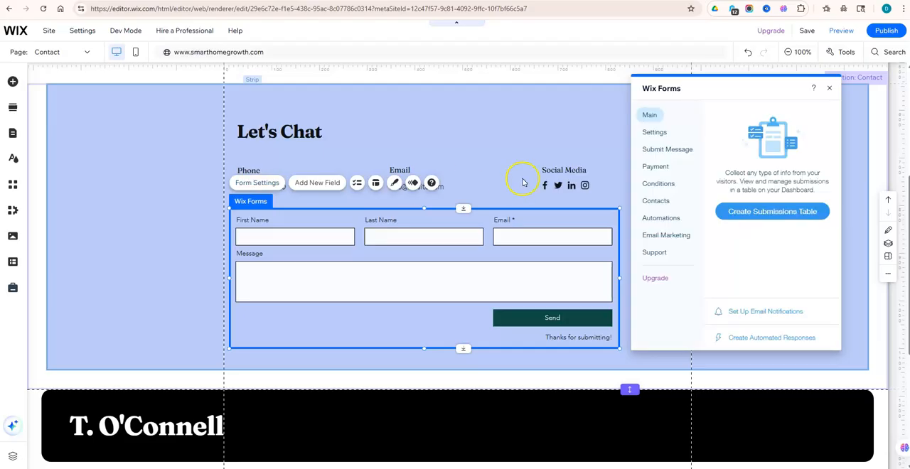
pyautogui.click(655, 135)
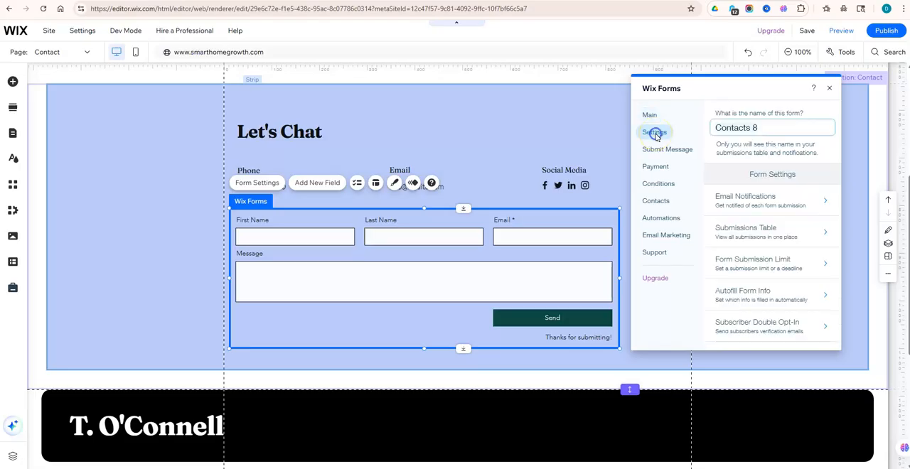
pyautogui.click(757, 203)
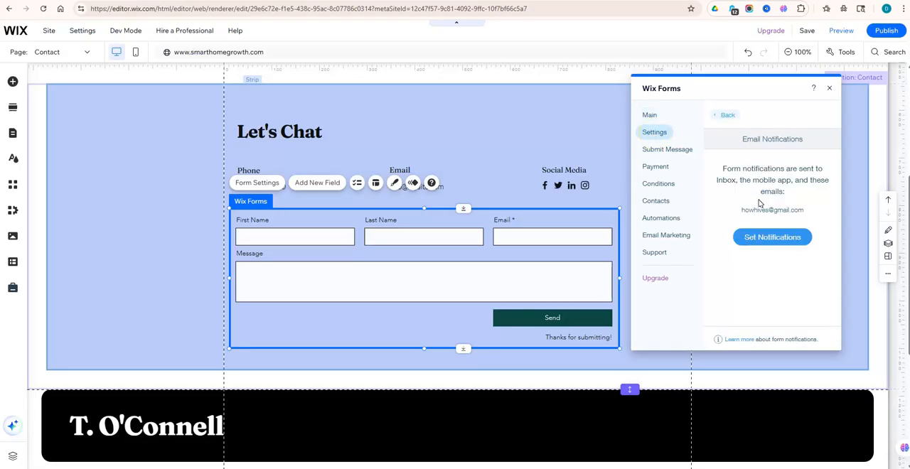
pyautogui.click(771, 239)
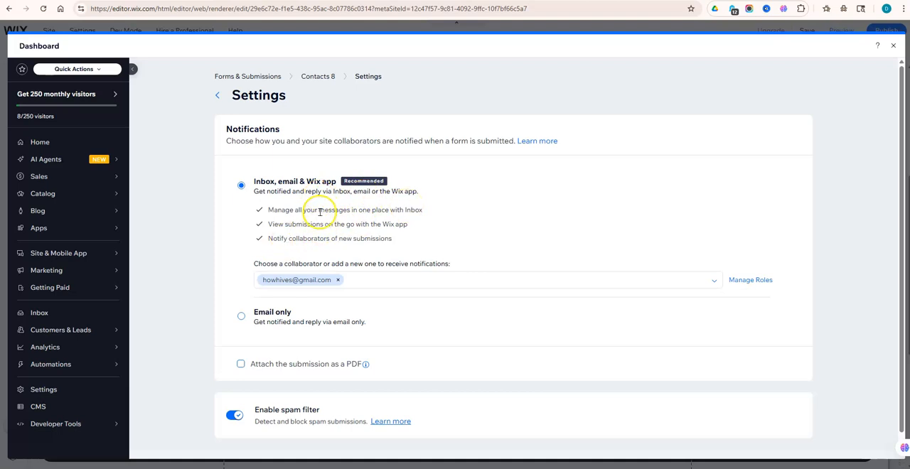
# - Set the contact form's submission notifications to Email only and return to the page editor
pyautogui.click(241, 319)
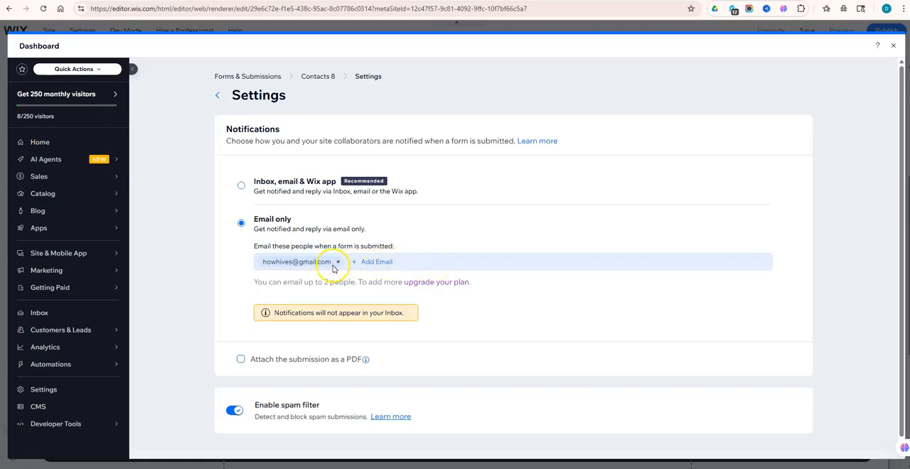
pyautogui.click(377, 263)
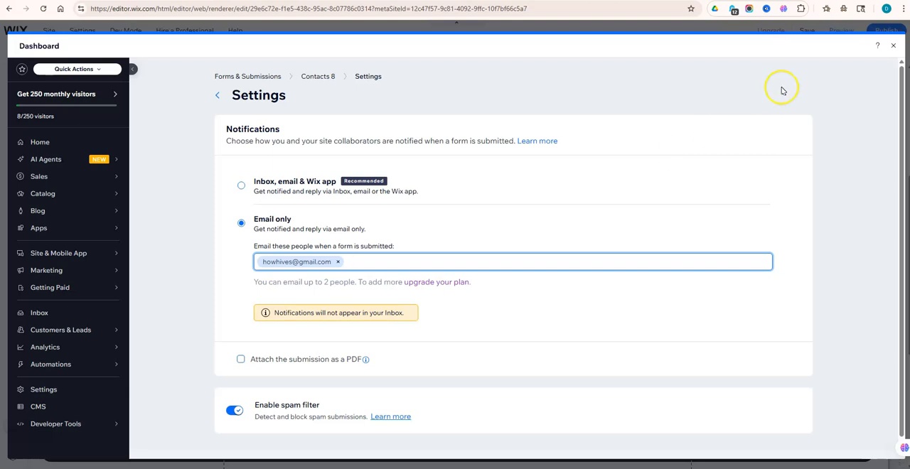
pyautogui.click(893, 46)
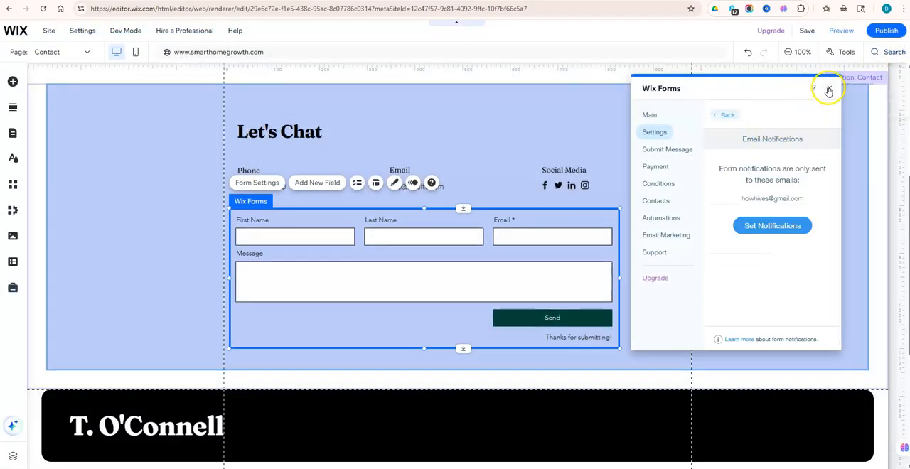
pyautogui.click(828, 89)
# - Save the site with the new Contact page and go back to the page header
pyautogui.moveTo(805, 31)
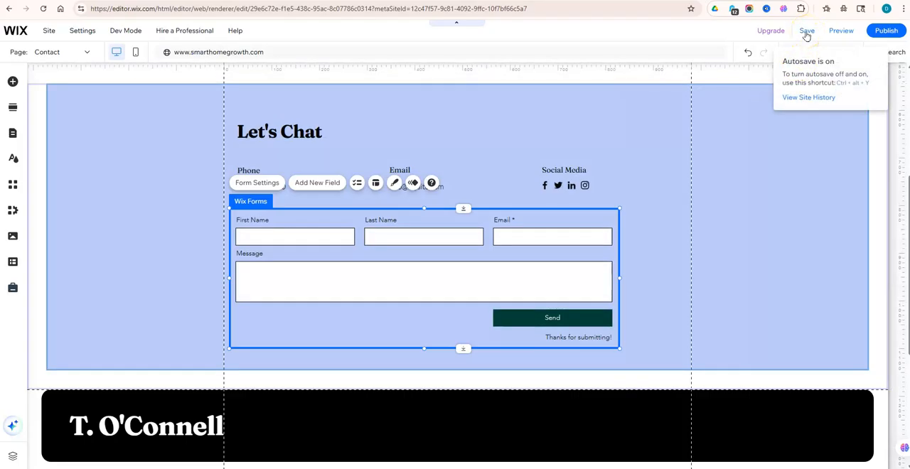
pyautogui.click(807, 33)
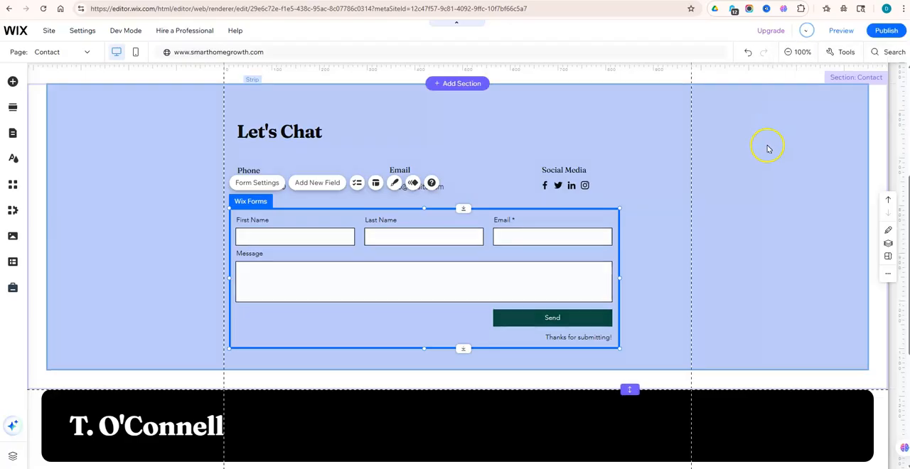
pyautogui.scroll(3, 756, 182)
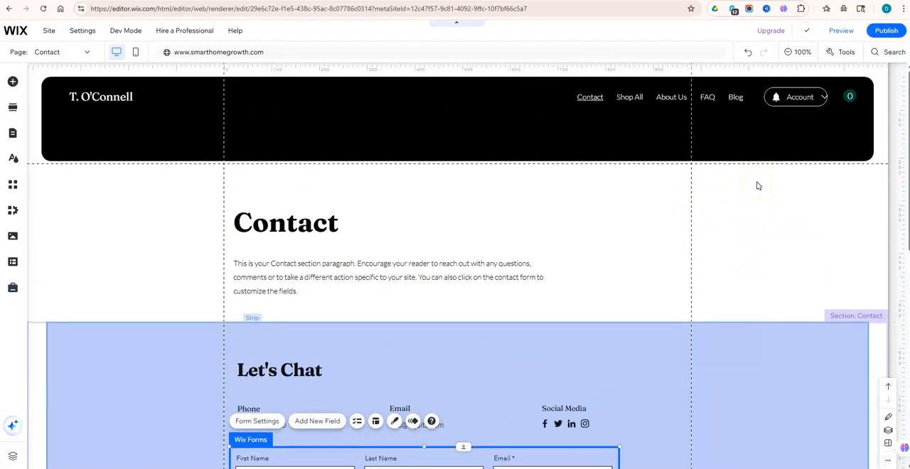
pyautogui.click(701, 156)
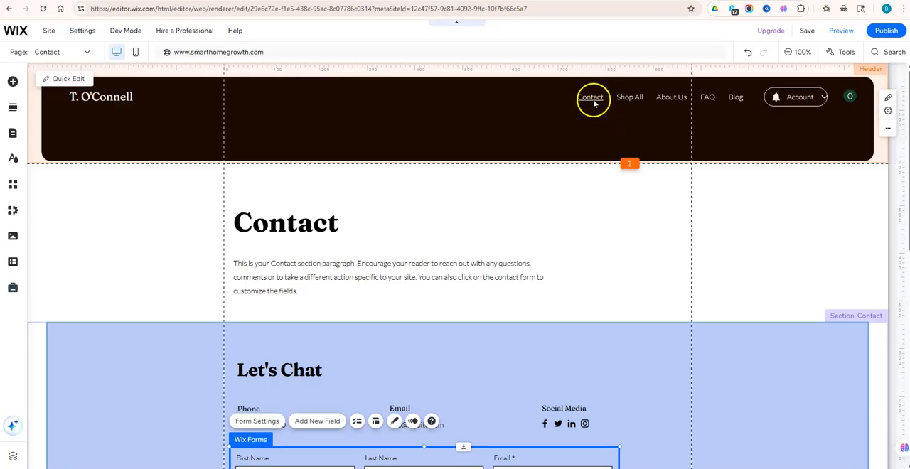